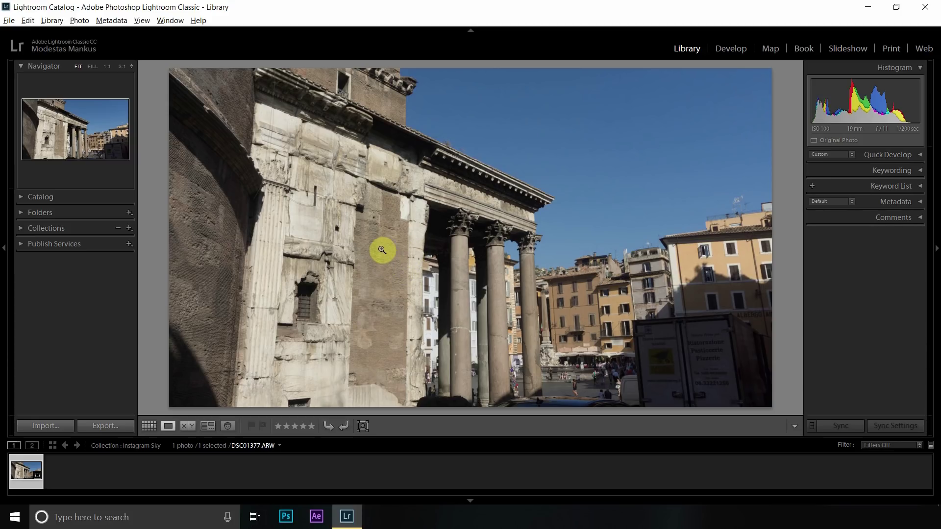
Look over the File menu commands and close it without choosing one.
click(8, 22)
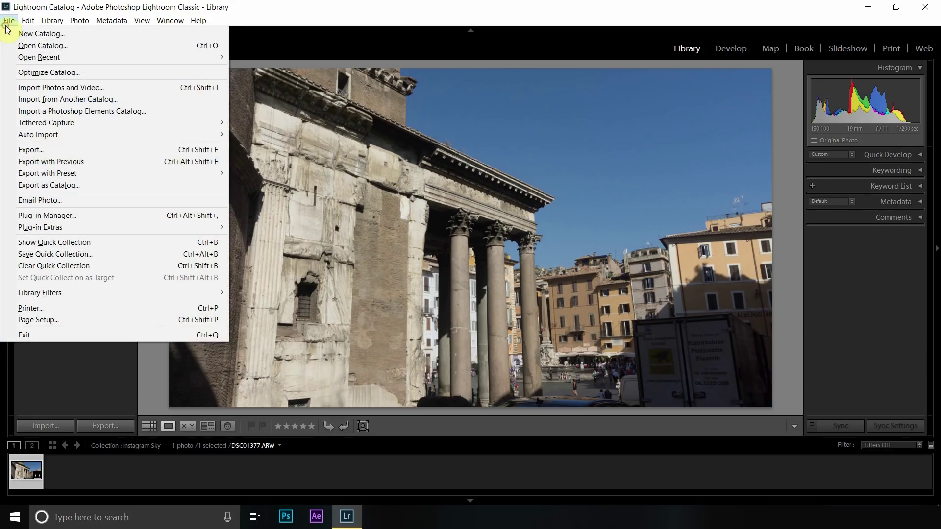
click(8, 20)
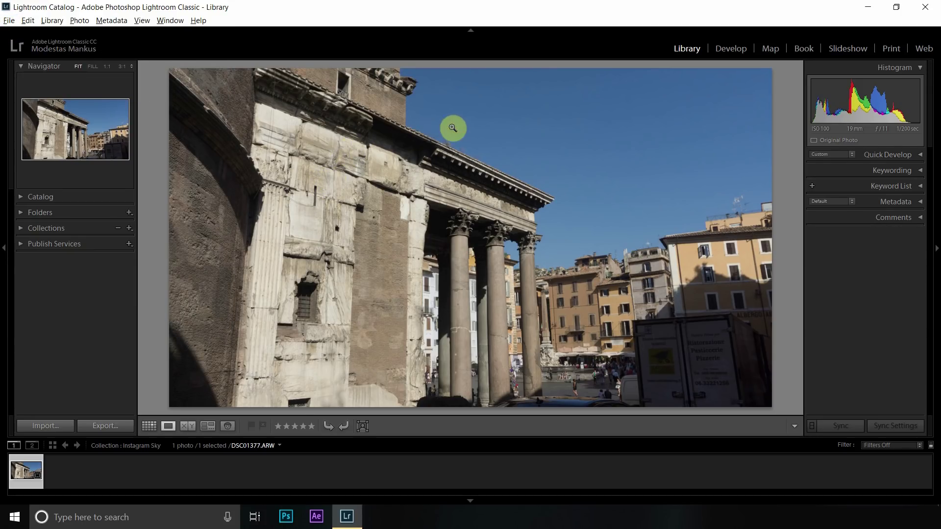
In Develop, inspect the sky and rooftops at 1:1, then return to Fit.
click(727, 49)
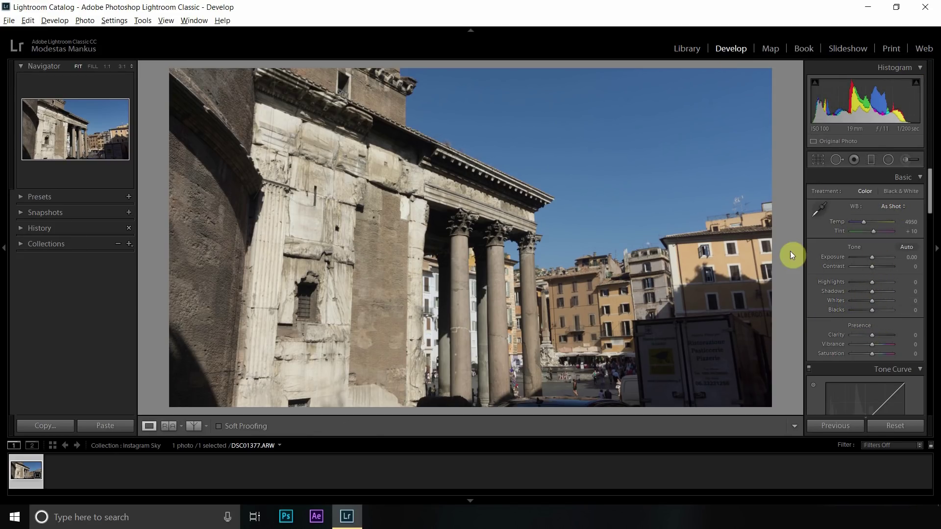
click(661, 200)
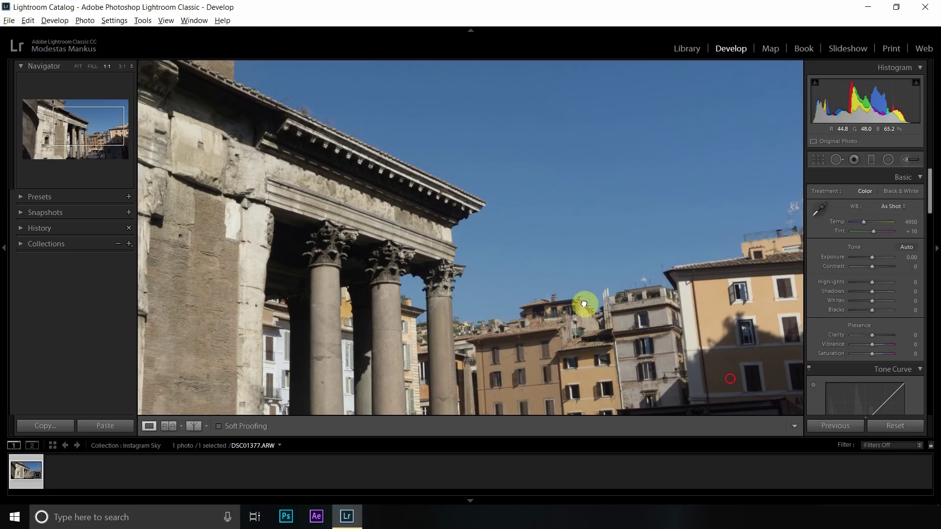
click(584, 305)
click(651, 234)
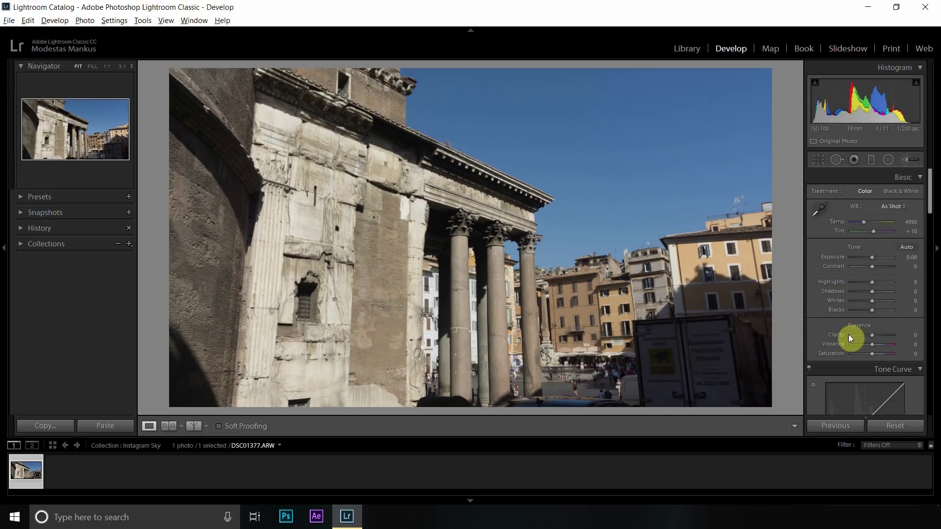
Set Blacks to +25 and Shadows to +15.
click(909, 309)
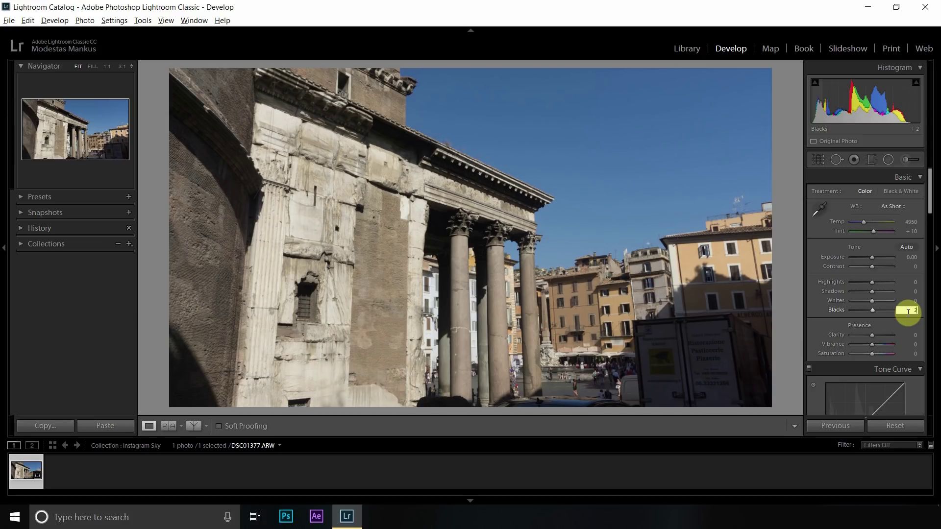
text(5)
key(Return)
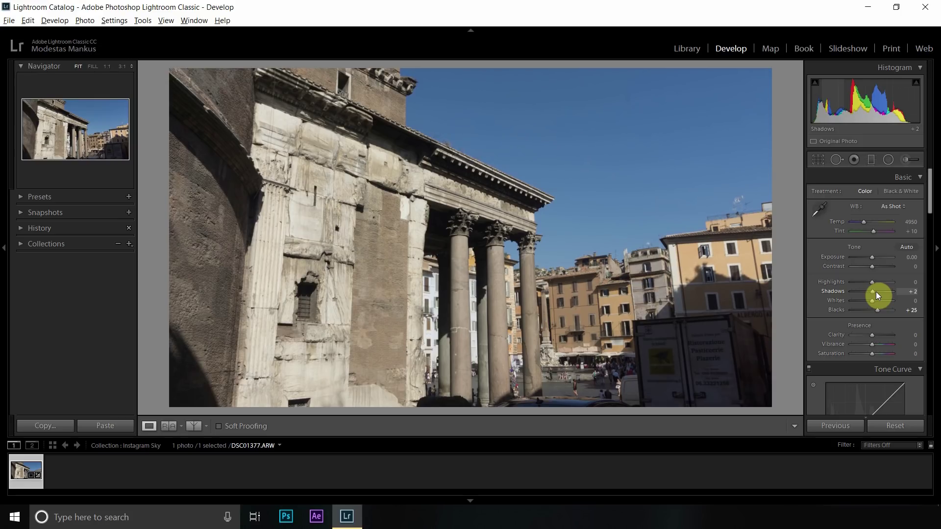
drag(876, 292, 880, 292)
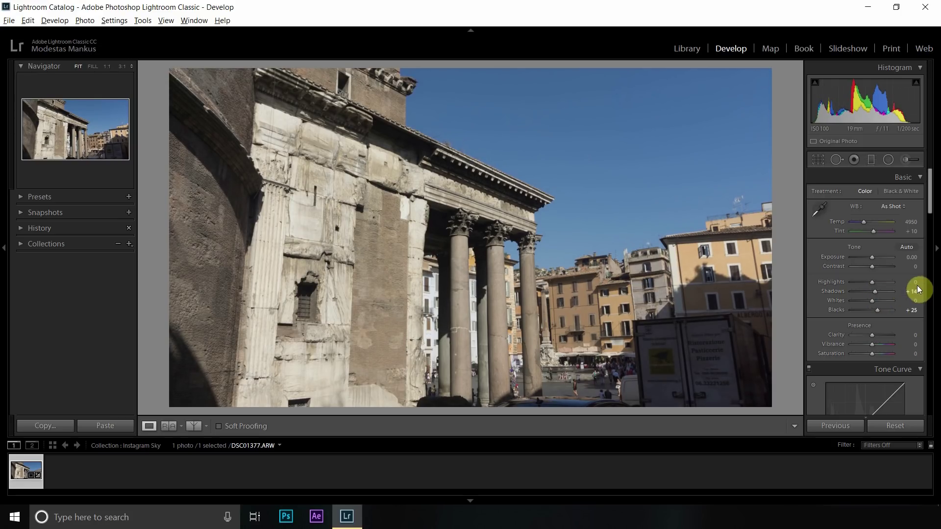
click(912, 292)
text(15)
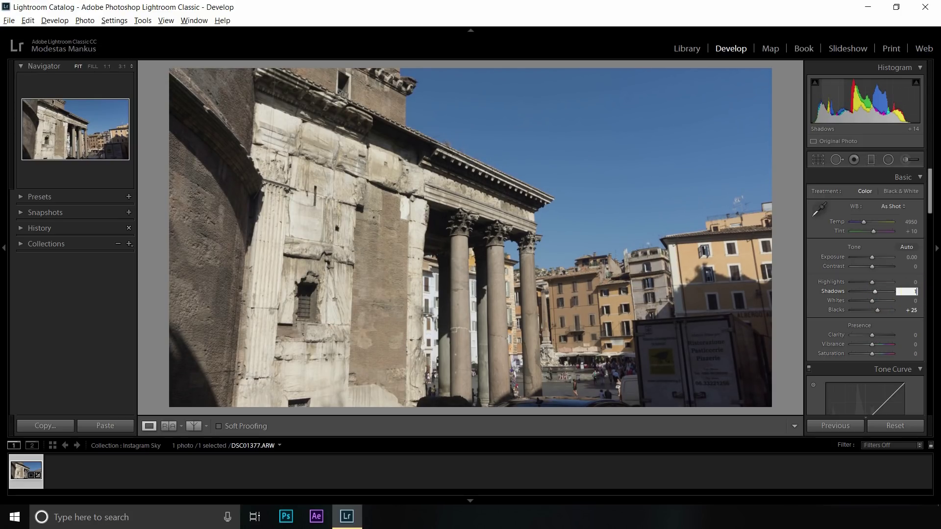
text(+ 15)
key(Return)
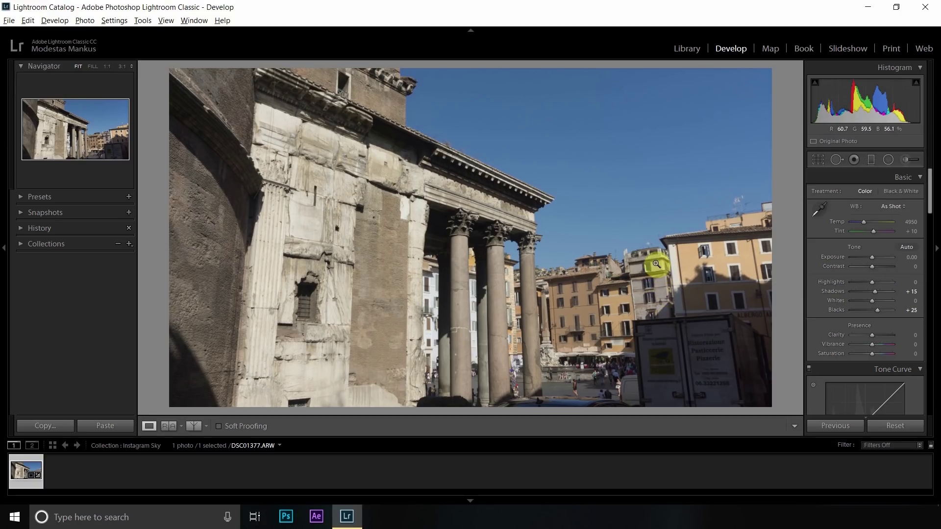
After a Before/After check, set Clarity to +38 and inspect the cornice at 1:1.
click(197, 427)
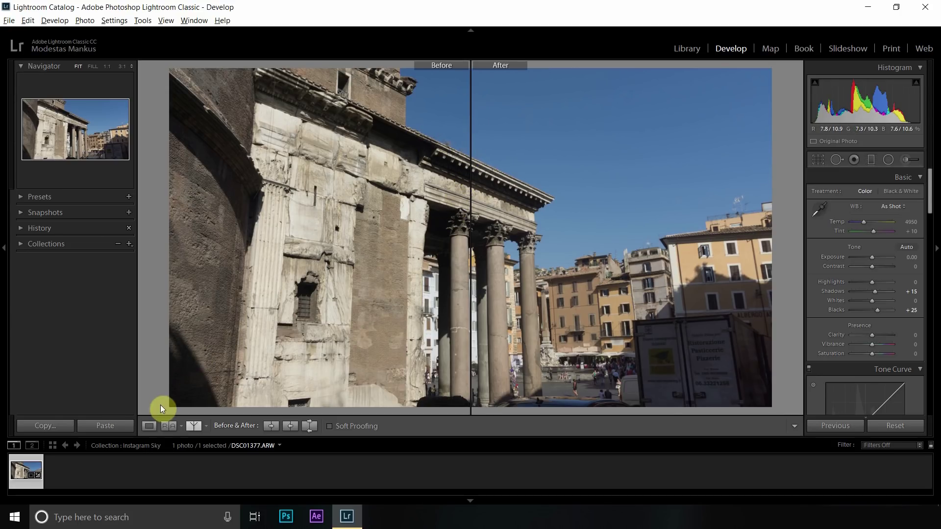
click(150, 427)
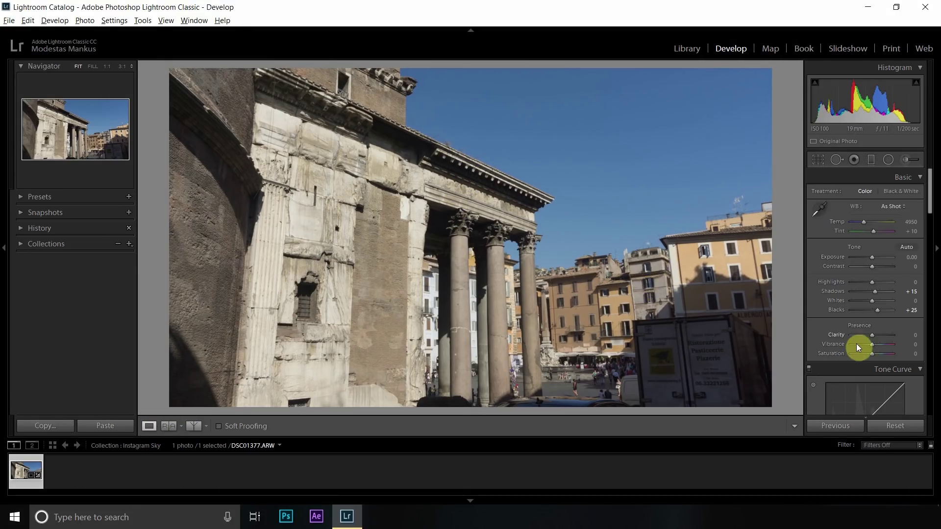
click(915, 334)
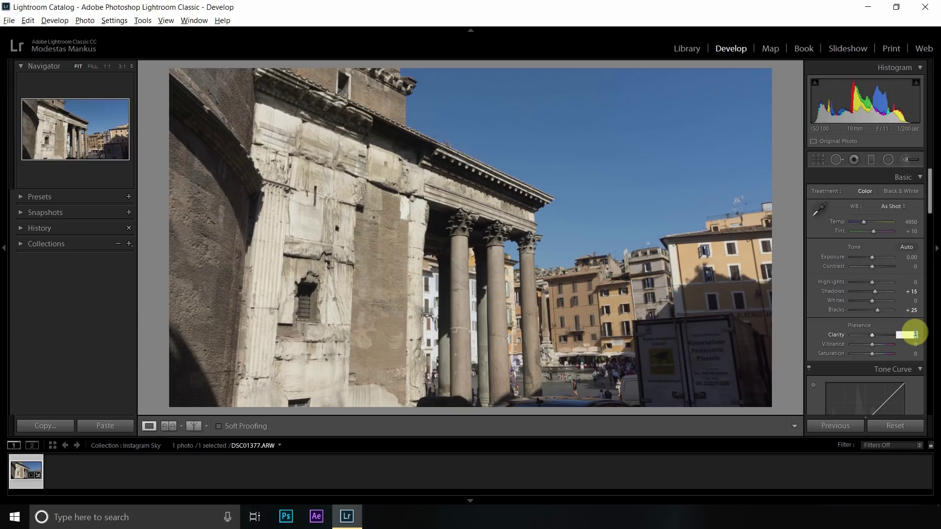
text(38)
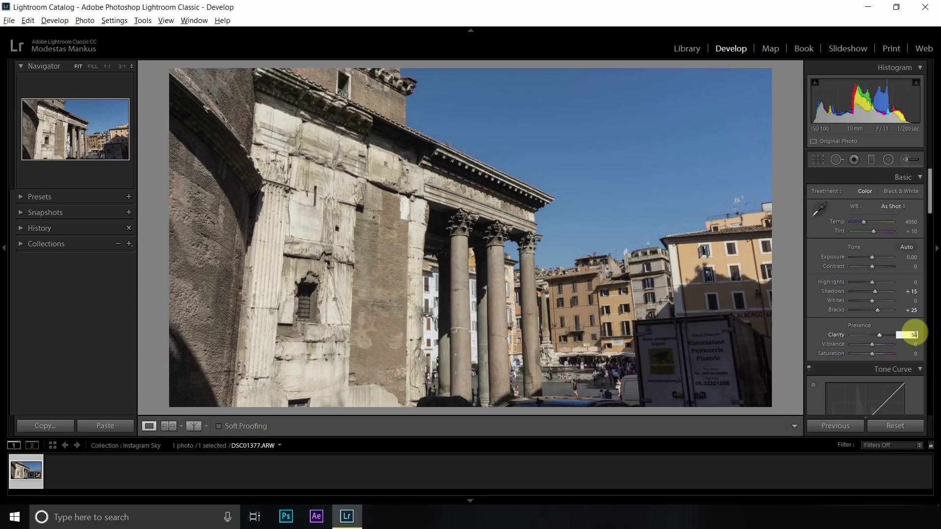
key(Return)
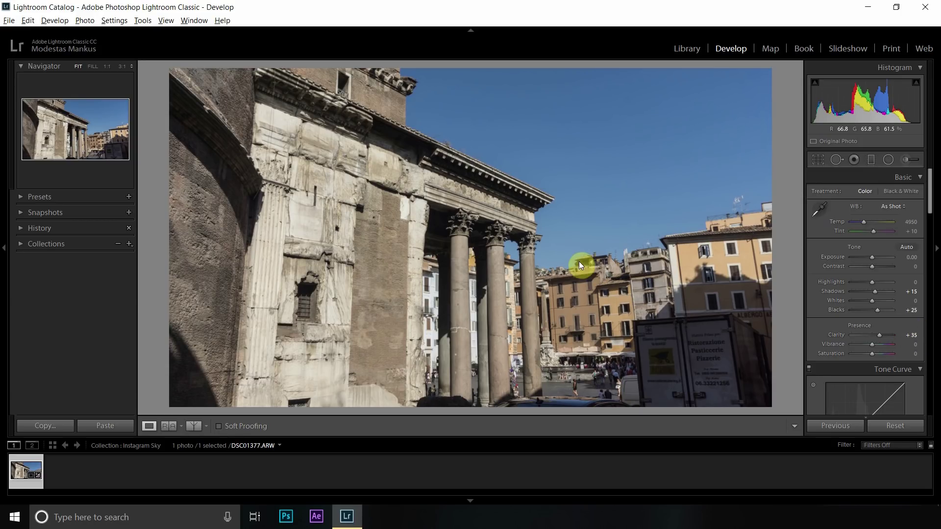
click(515, 221)
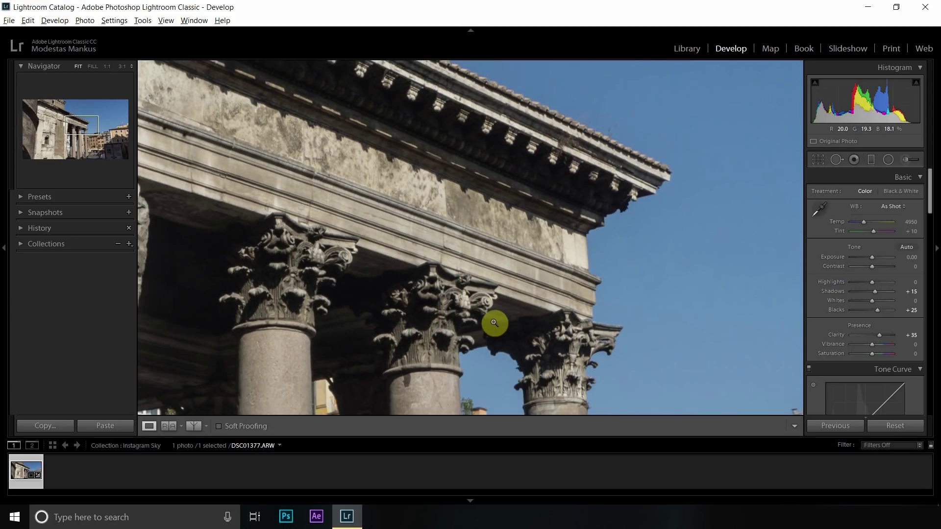
drag(511, 229, 500, 319)
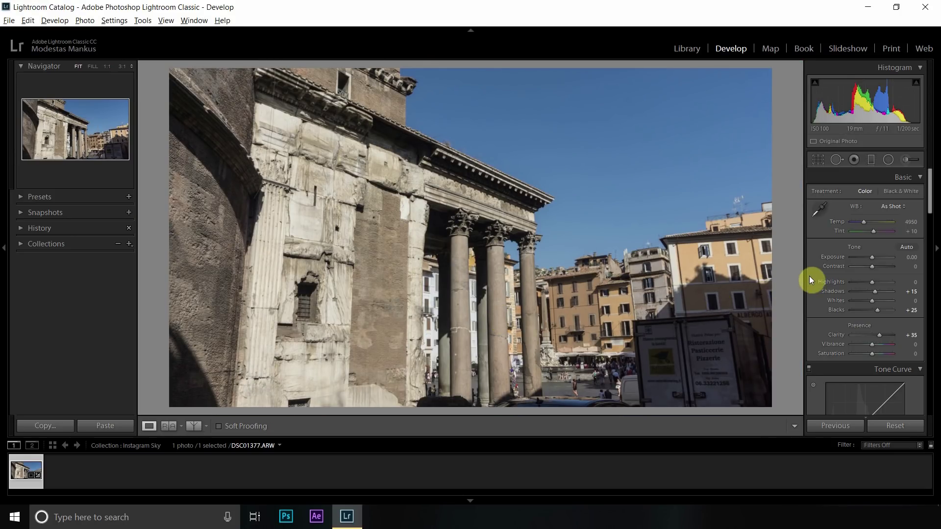
scroll(816, 262, down, 2)
scroll(813, 243, down, 2)
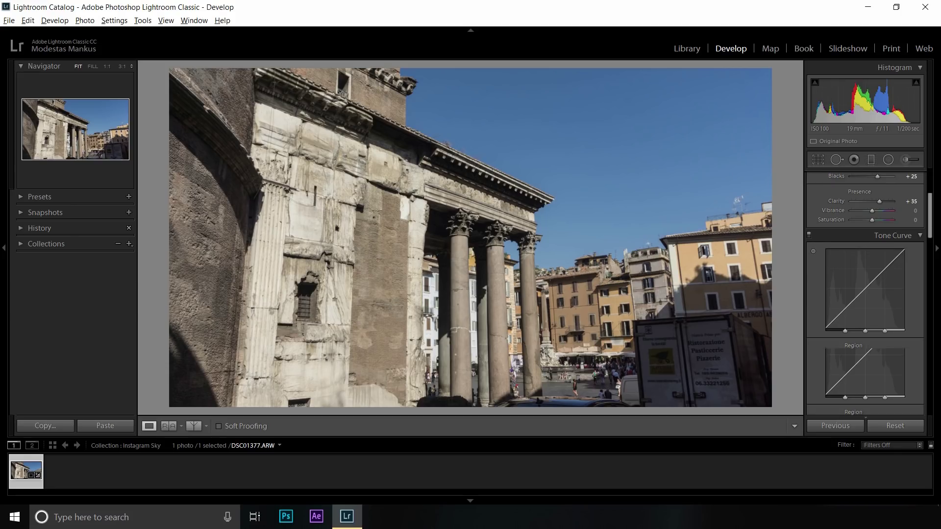
scroll(813, 241, down, 4)
scroll(815, 243, up, 3)
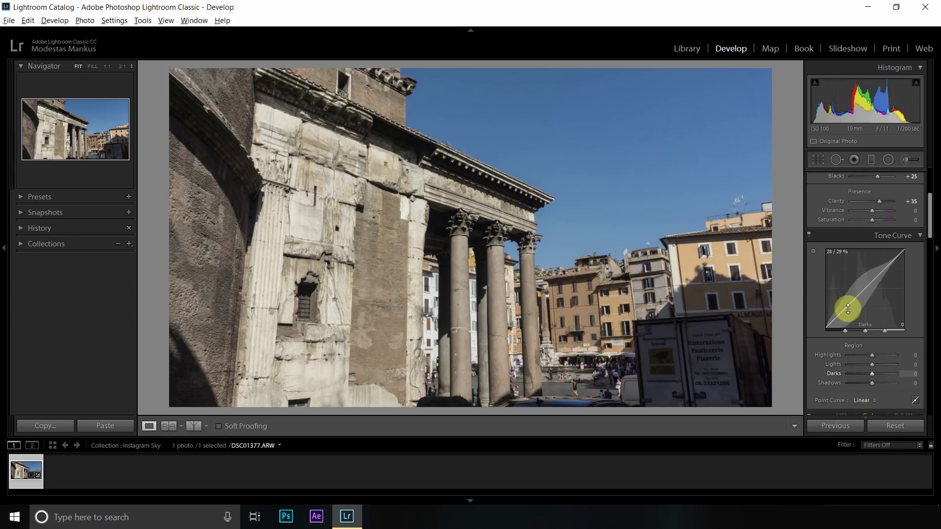
Shape a gentle S tone curve with Darks at -16 and Lights at +3.
drag(847, 305, 866, 297)
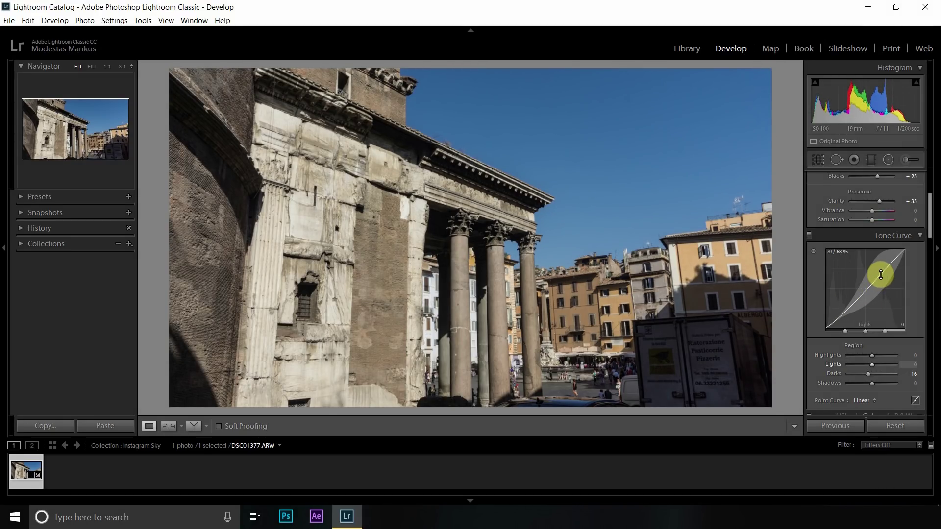
drag(878, 274, 880, 274)
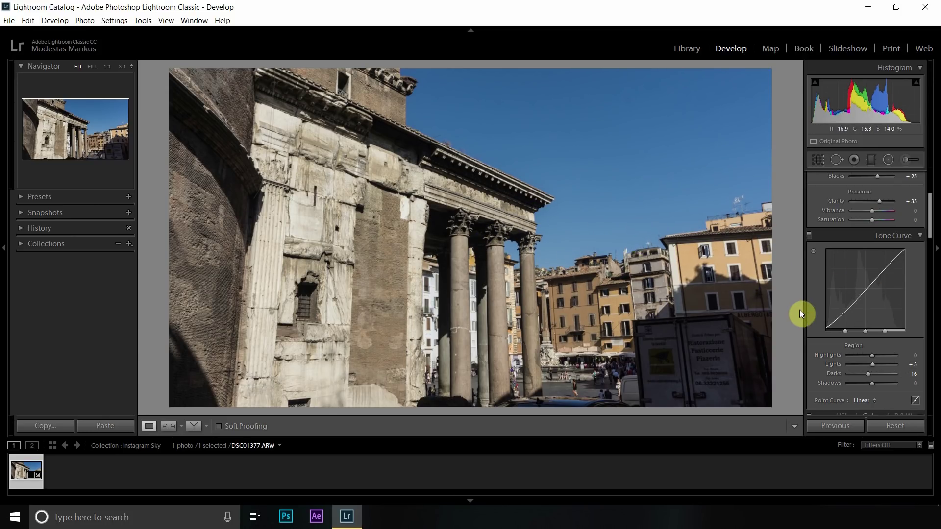
scroll(866, 294, down, 2)
scroll(865, 294, down, 2)
Browse the HSL, B&W and Color views, settling on single-colour adjustment.
click(833, 284)
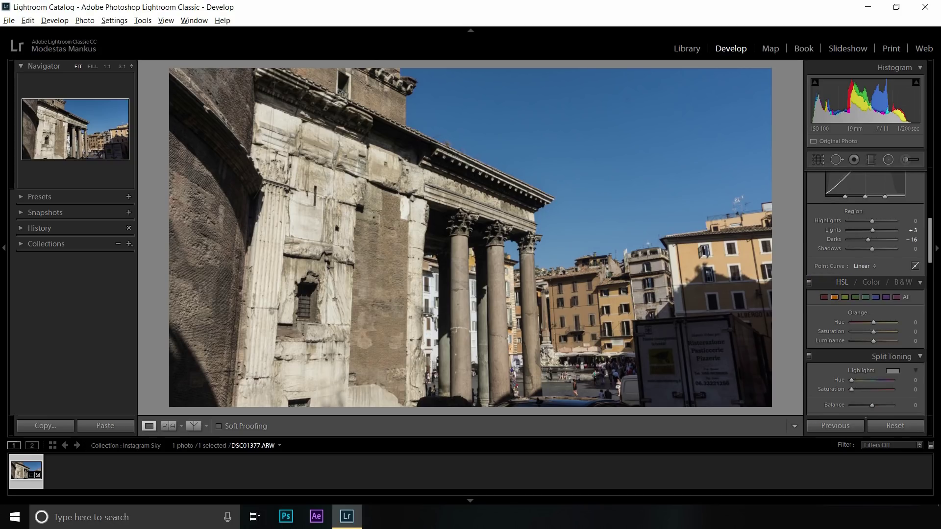
click(902, 283)
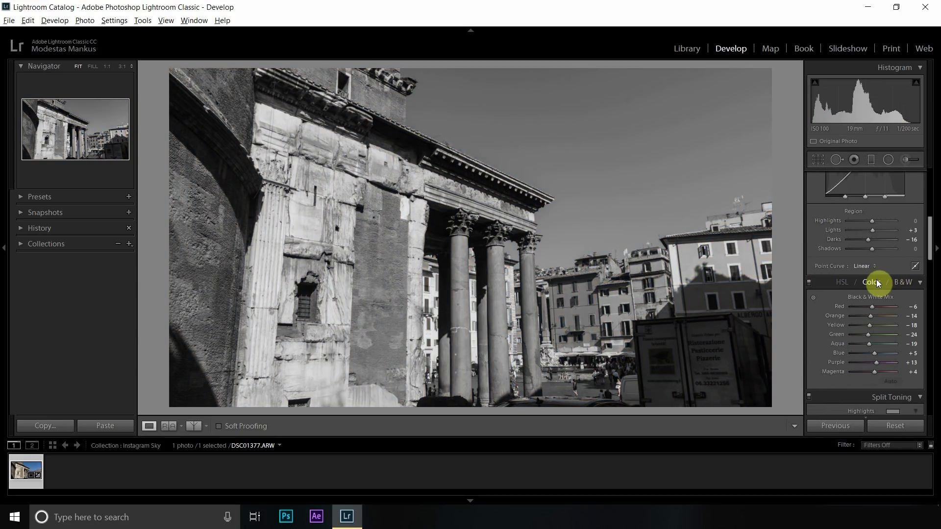
click(871, 283)
click(842, 282)
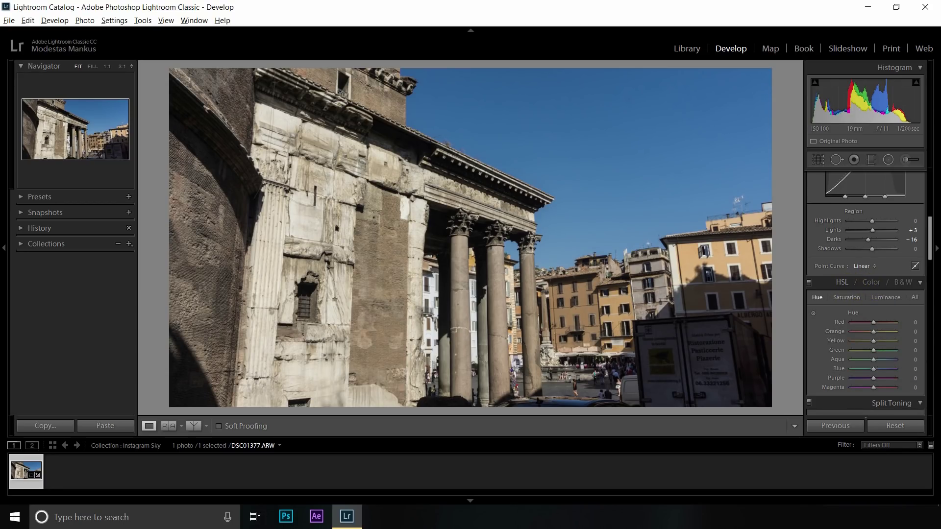
click(869, 283)
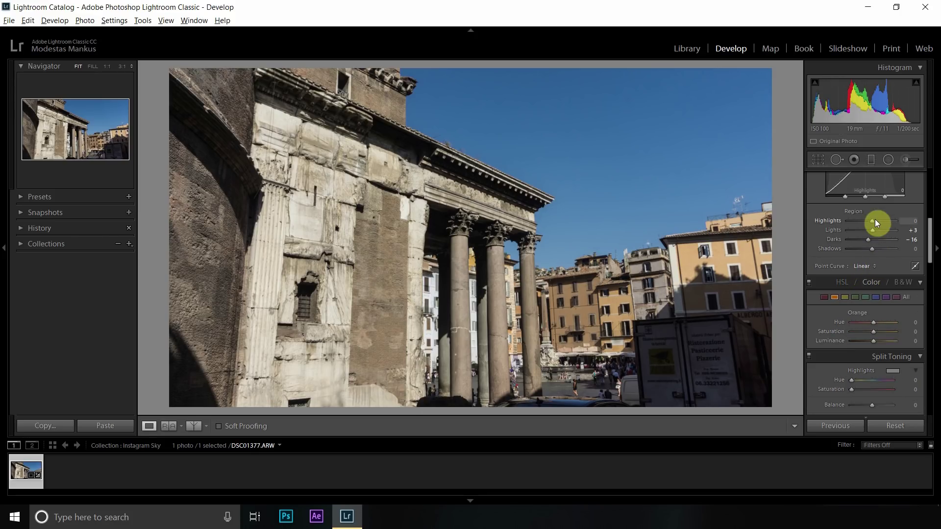
Set the Blue hue to -15 and Blue saturation to +10.
click(873, 298)
click(909, 324)
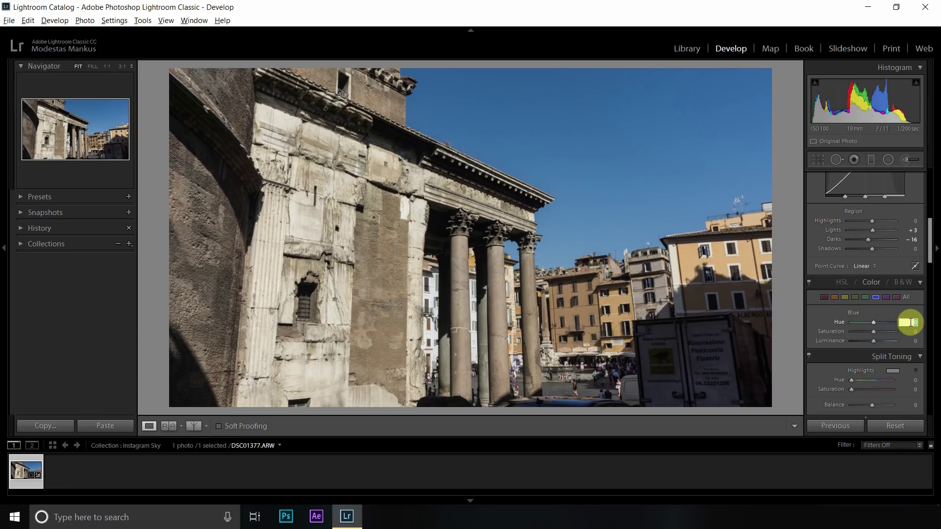
text(-15)
key(Return)
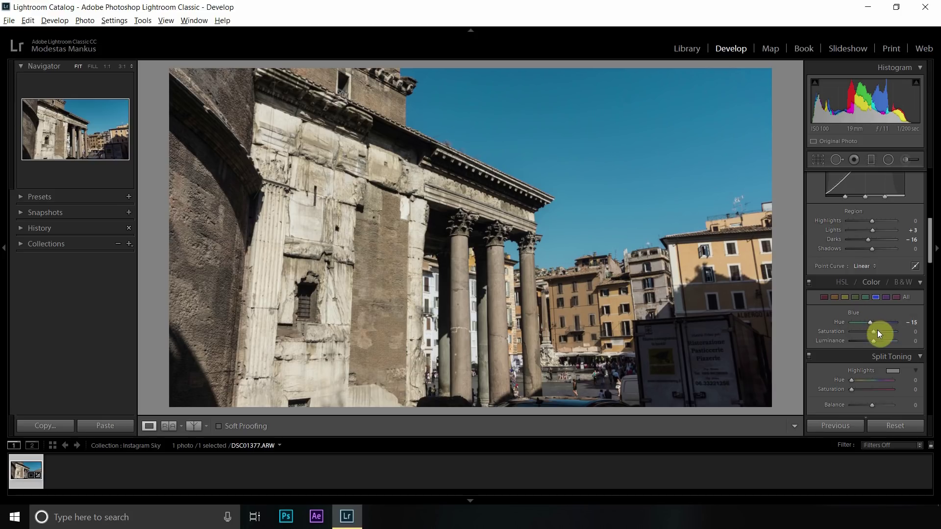
click(915, 331)
text(10)
key(Return)
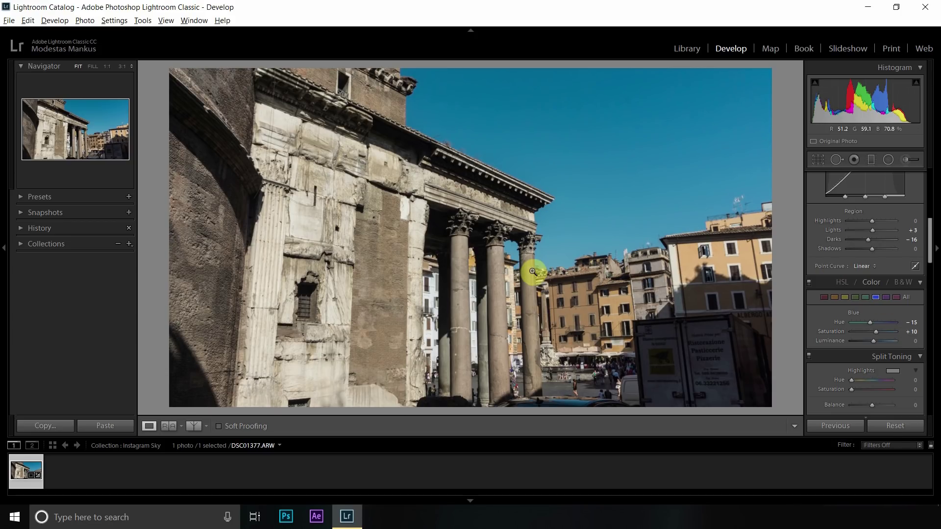
Show Before & After, check the cornice and sky at 1:1, then preview Green and Orange swatches.
click(194, 426)
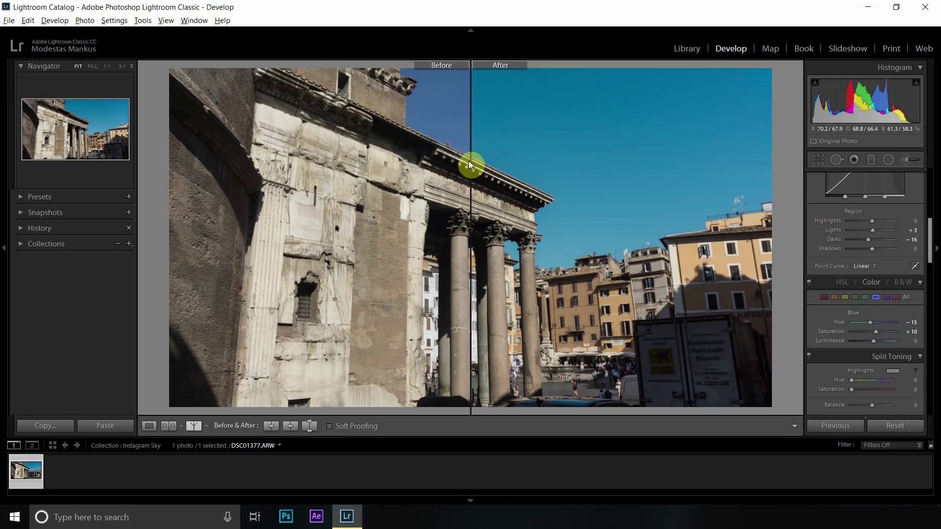
click(584, 178)
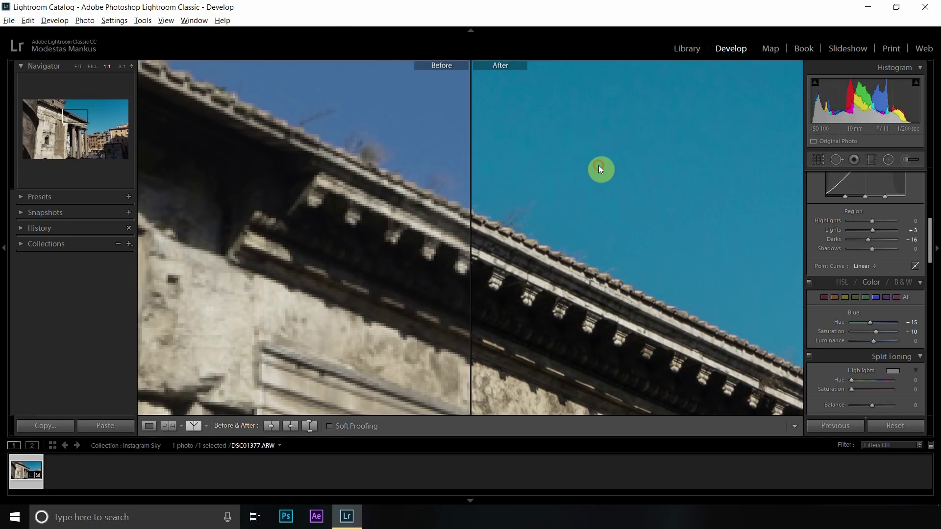
mouse_move(601, 168)
mouse_down()
mouse_move(532, 278)
mouse_move(611, 222)
mouse_up()
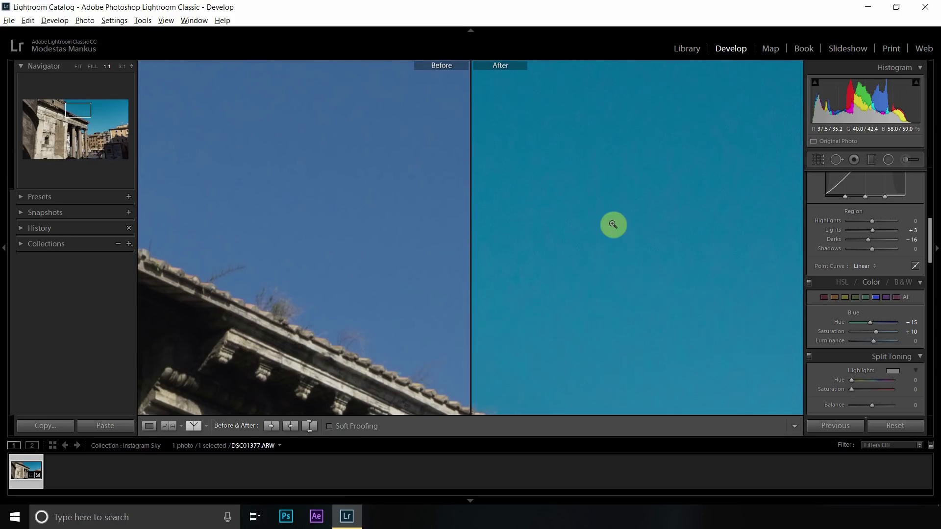
click(645, 180)
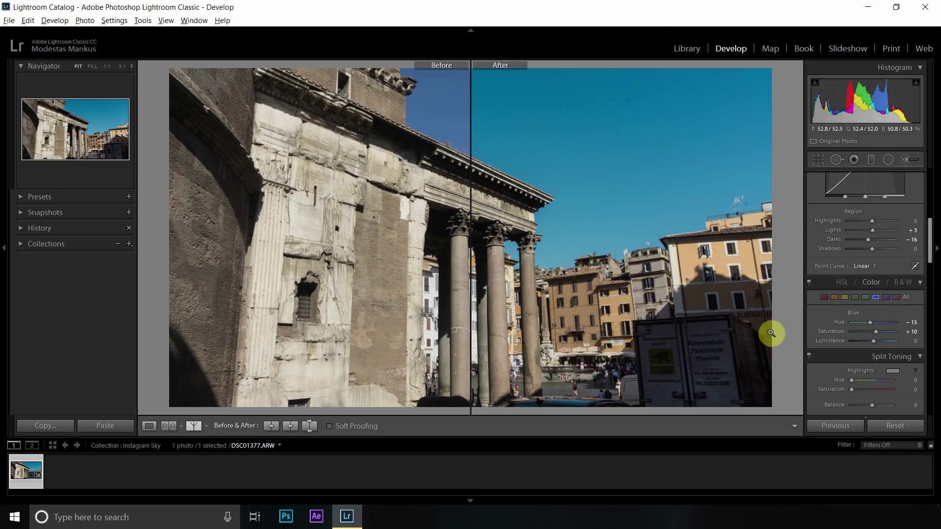
click(855, 297)
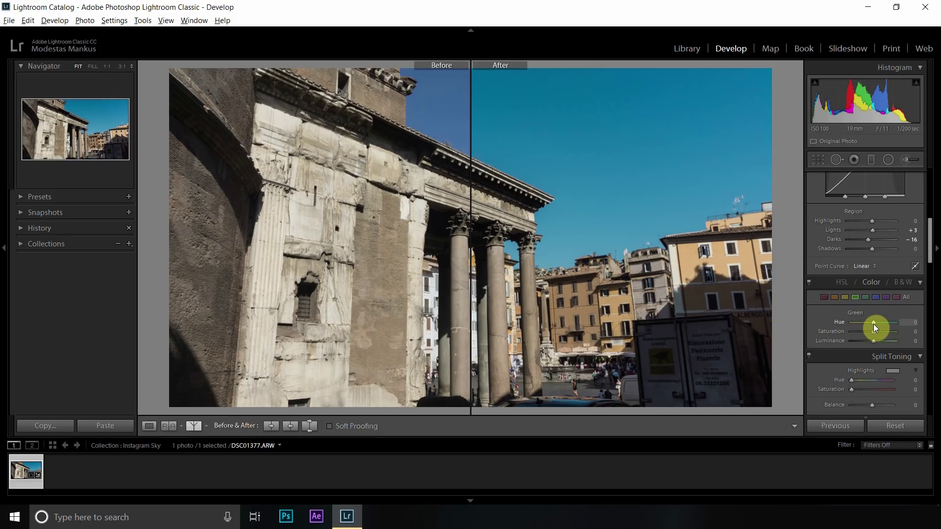
click(835, 296)
scroll(824, 314, up, 5)
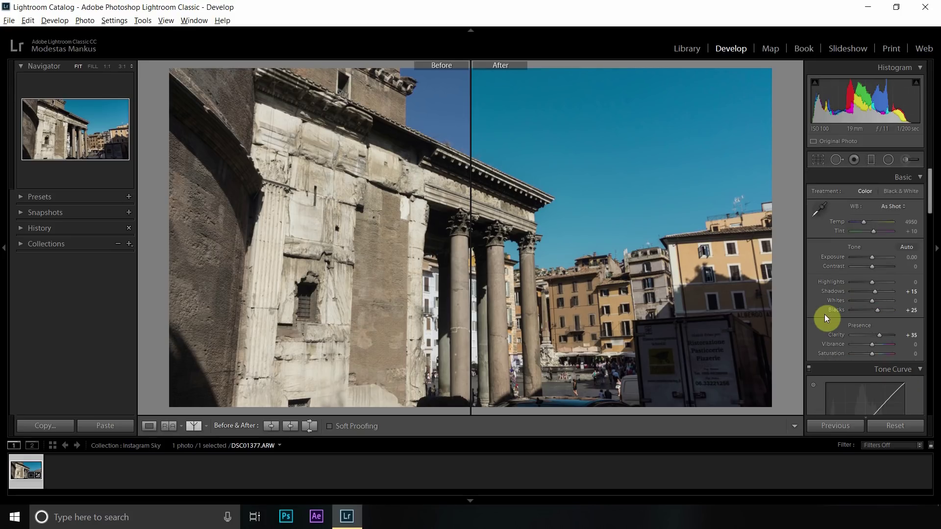